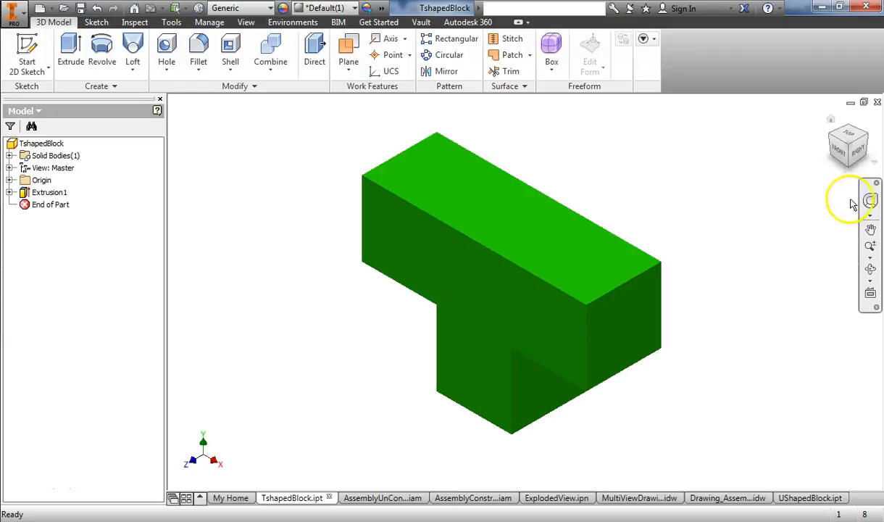
Hide the navigation bar from the graphics window
left_click(876, 203)
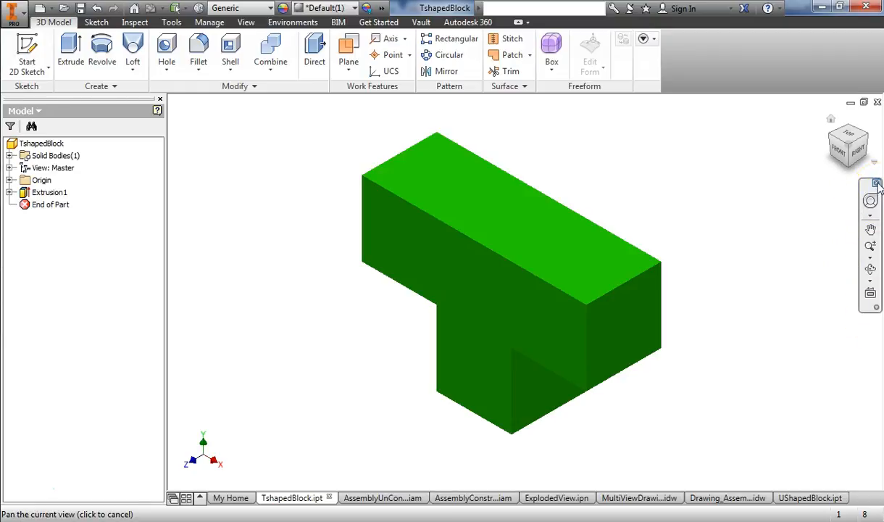
left_click(877, 183)
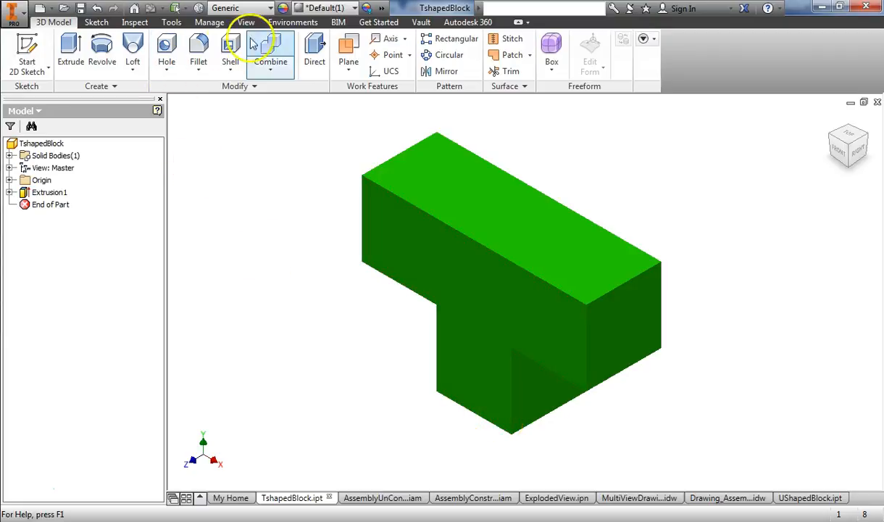
Turn on display of the Navigation Bar in the user interface visibility options
left_click(246, 22)
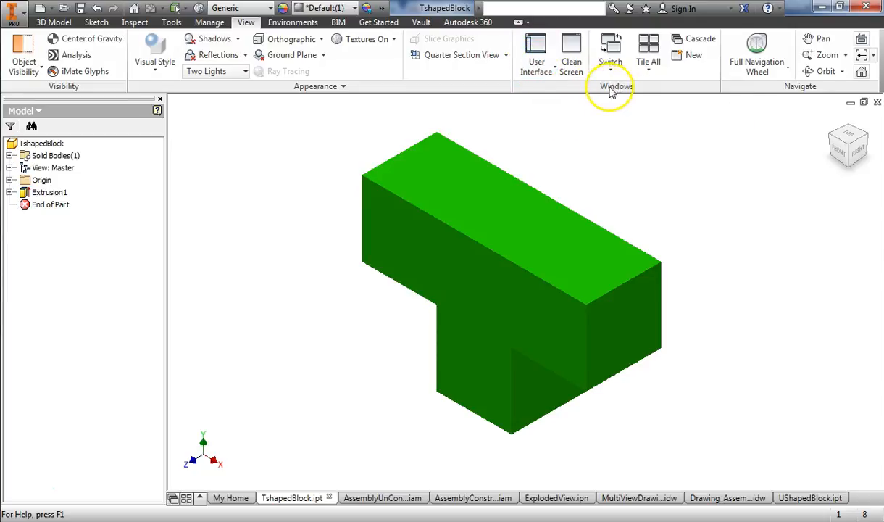
left_click(538, 66)
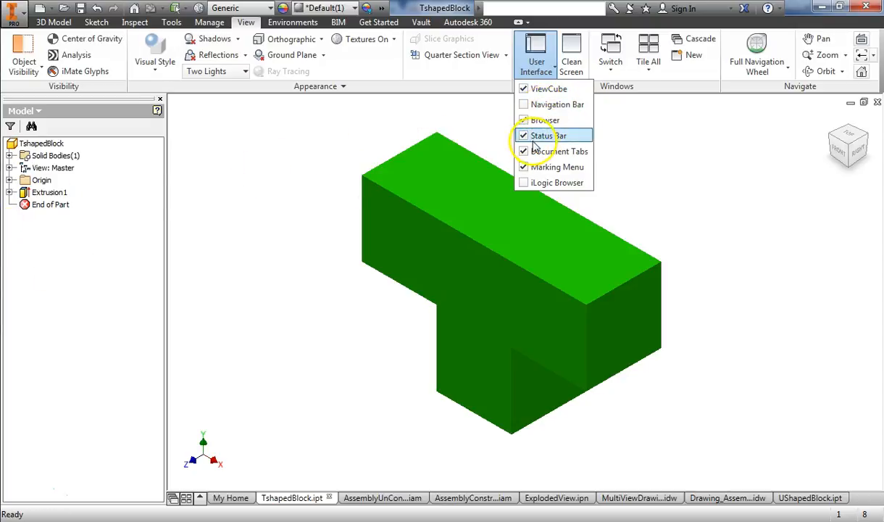
left_click(554, 106)
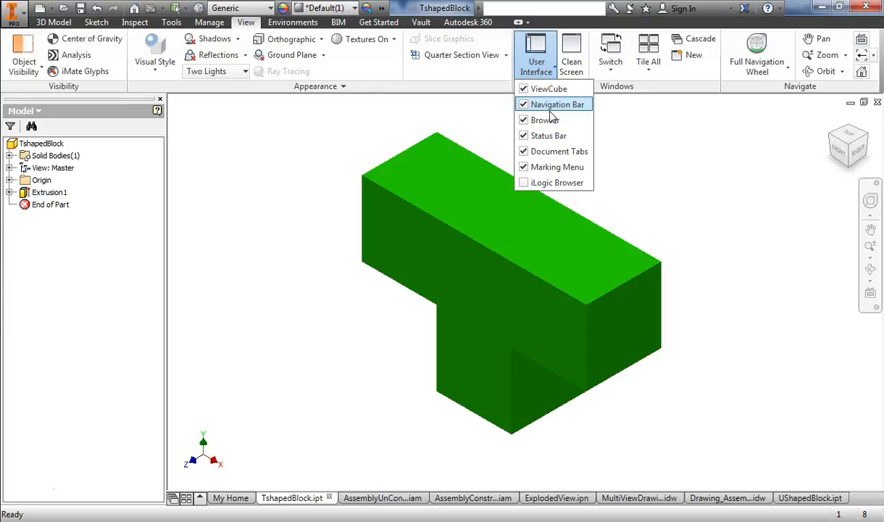
left_click(661, 167)
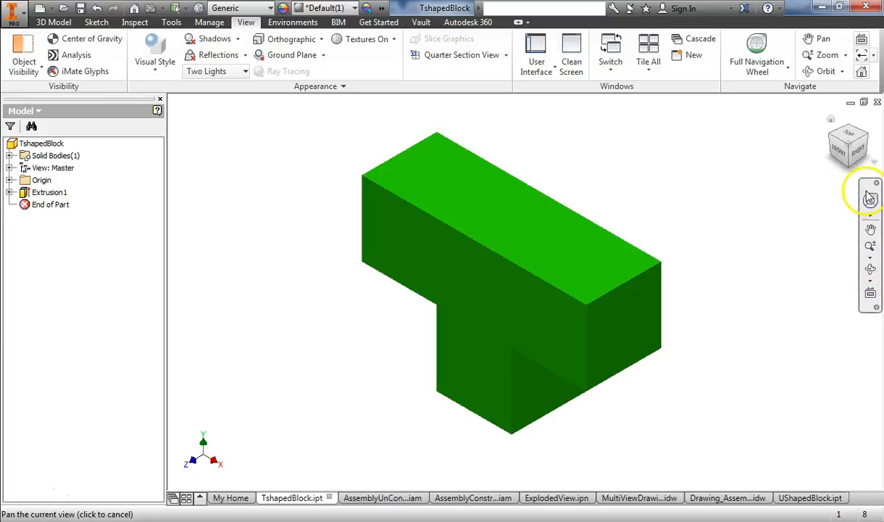
Pan the view to shift the T-shaped block around the graphics window
left_click(870, 230)
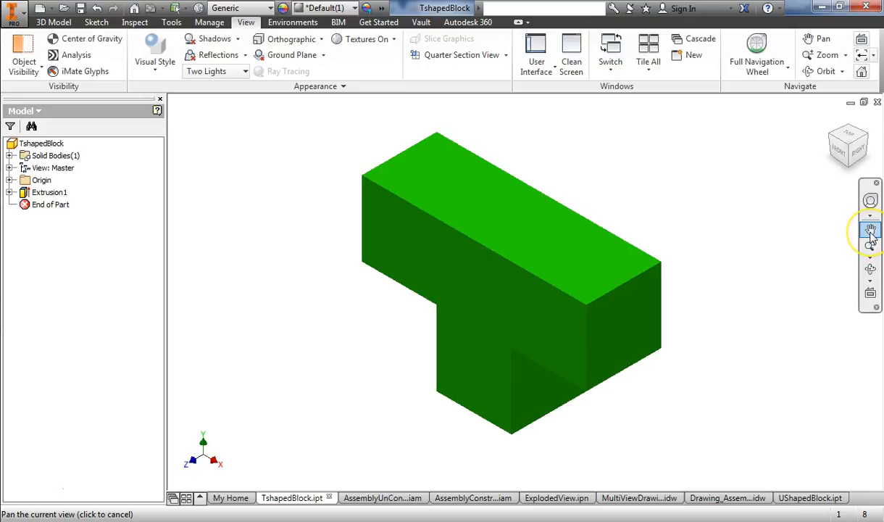
left_click(625, 222)
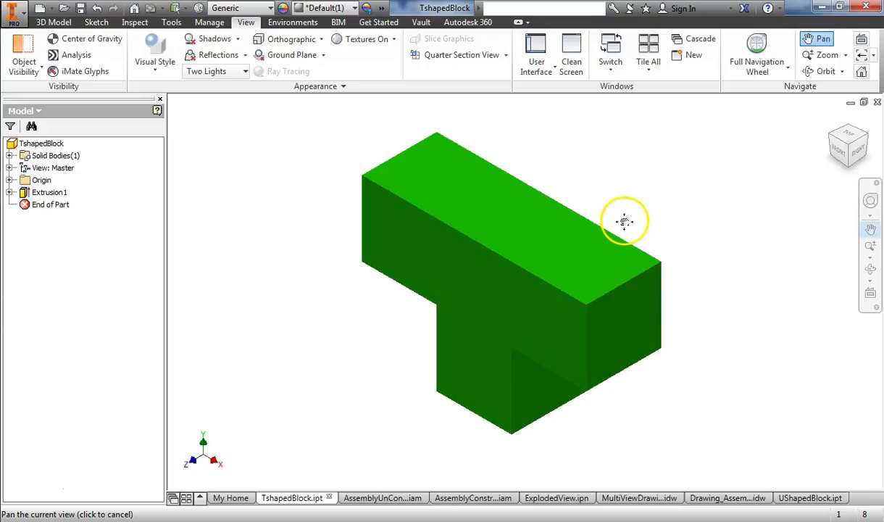
left_click_drag(625, 222, 645, 225)
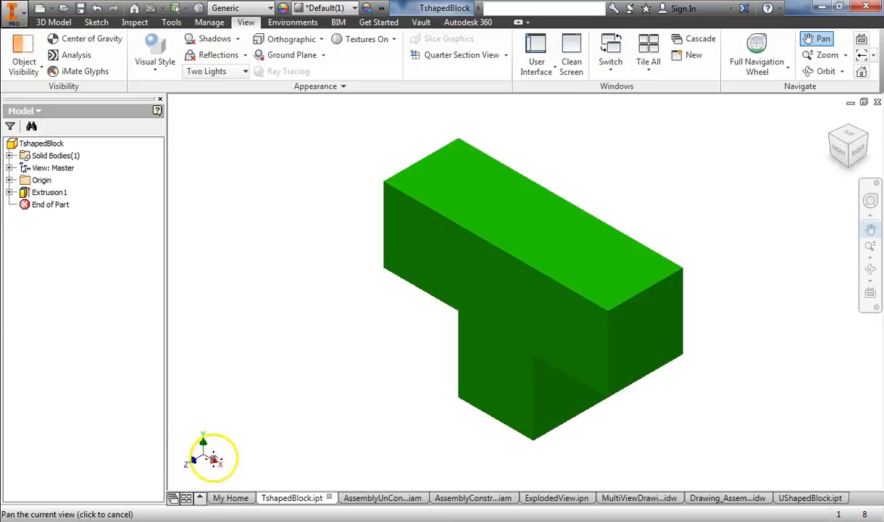
left_click_drag(691, 175, 678, 194)
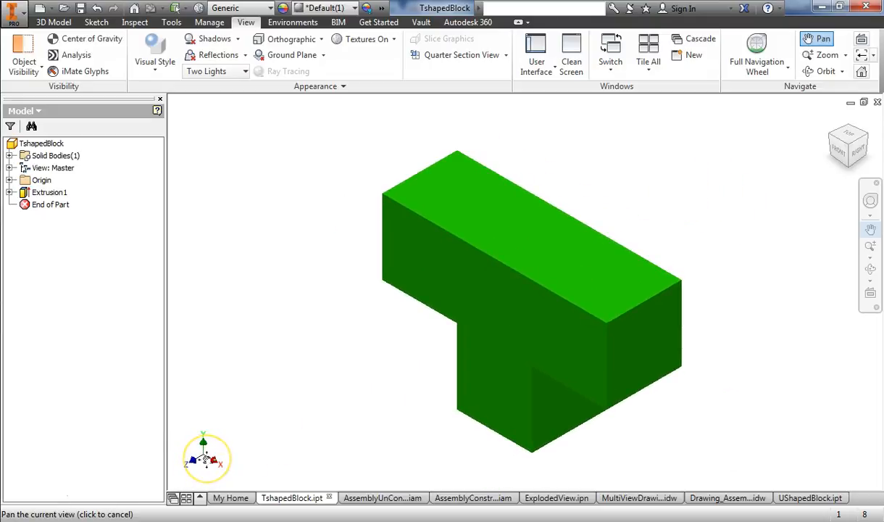
left_click_drag(702, 137, 687, 197)
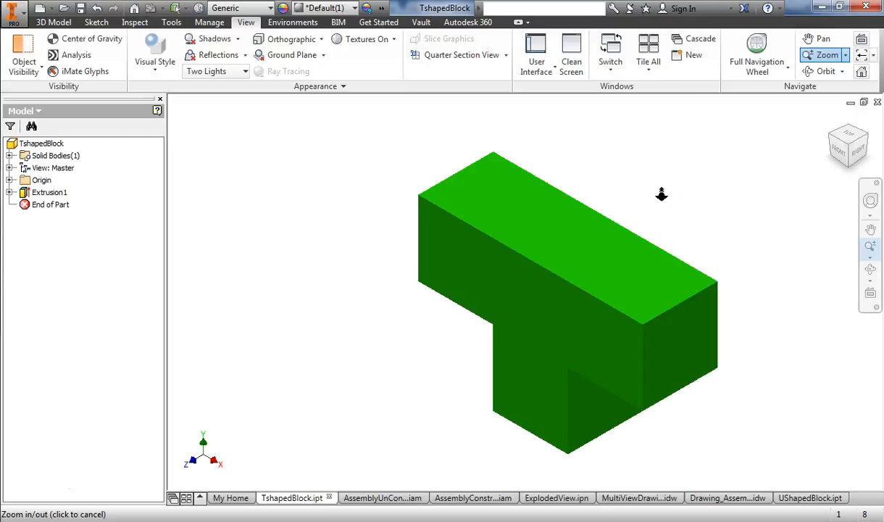
Zoom out slightly on the T-shaped block with the Zoom tool and finish the command
left_click_drag(666, 195, 767, 197)
right_click(766, 197)
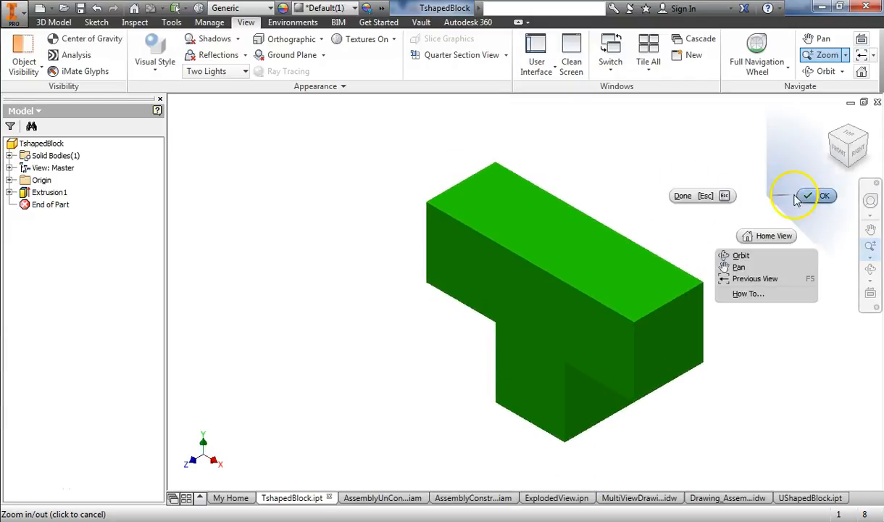
left_click(797, 196)
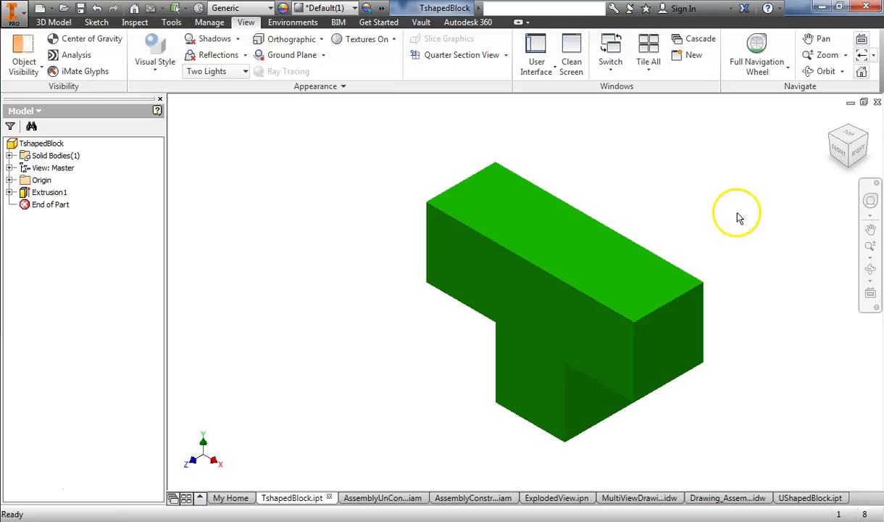
Pan the T-shaped block back towards the centre of the graphics window and end the Pan command
left_click(871, 230)
left_click_drag(734, 217, 748, 203)
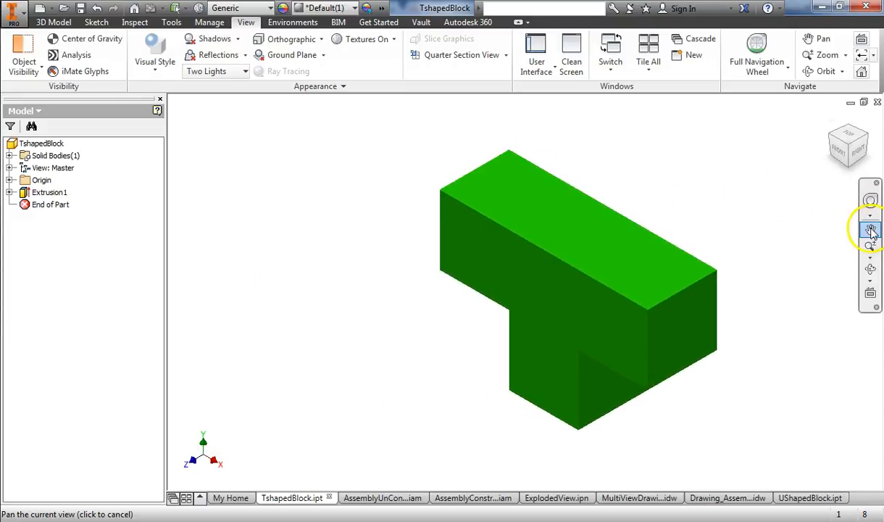
left_click_drag(746, 200, 764, 197)
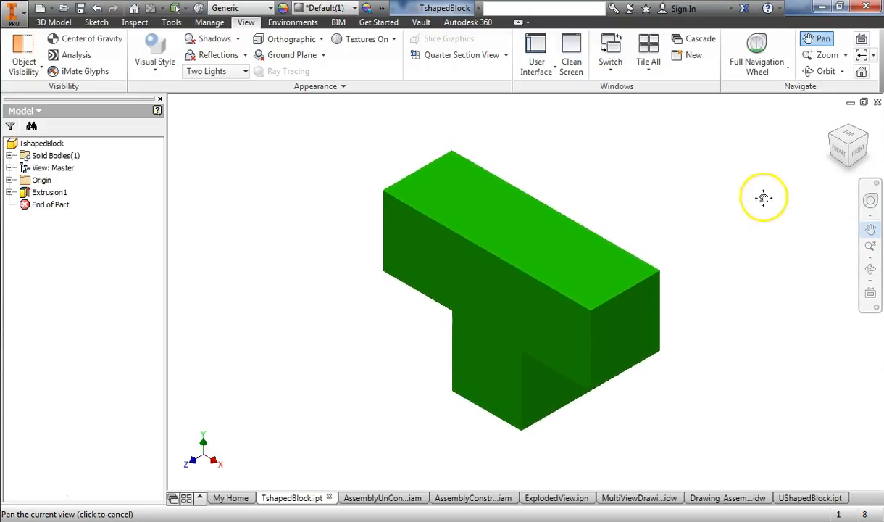
right_click(642, 197)
left_click(692, 193)
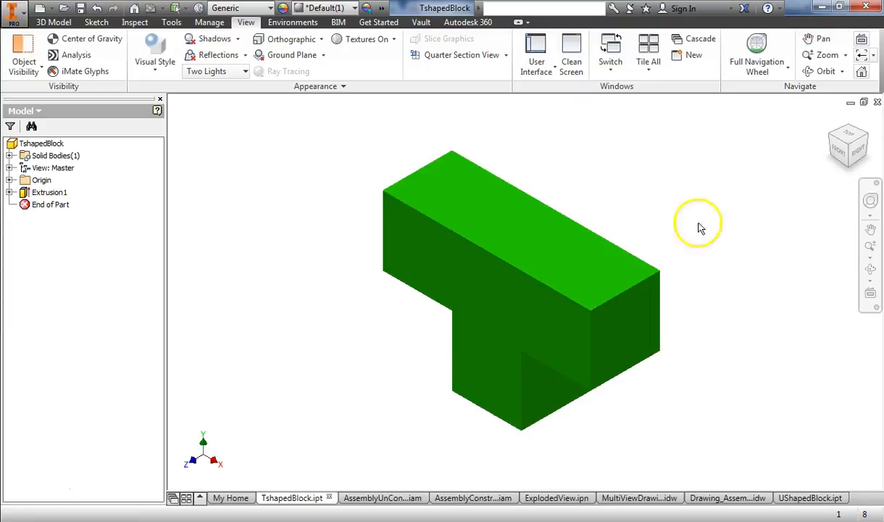
Examine the whole T-shaped block by zooming in and out about points in the empty space beside it
scroll(618, 219, "up", 5)
scroll(618, 217, "down", 3)
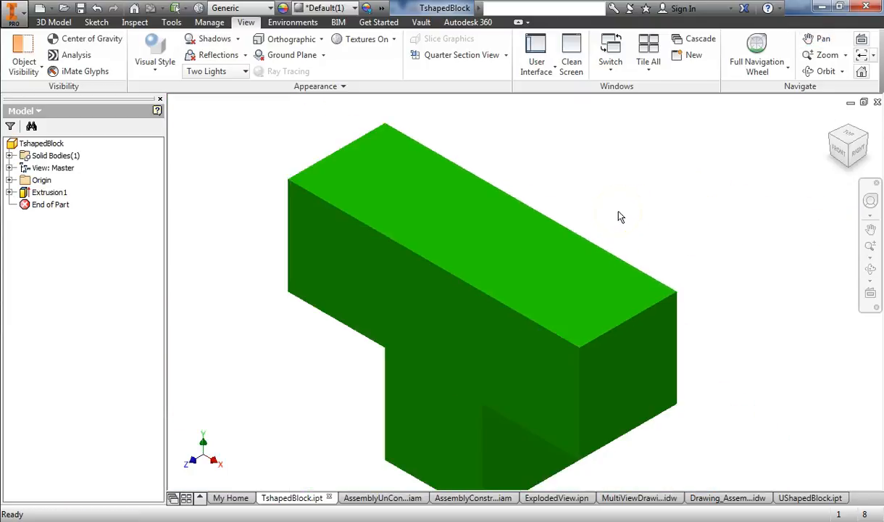
scroll(620, 216, "down", 3)
scroll(620, 218, "up", 4)
scroll(621, 218, "down", 3)
scroll(621, 218, "up", 4)
scroll(620, 217, "down", 5)
left_click(738, 239)
left_click(789, 222)
scroll(790, 222, "up", 4)
scroll(792, 224, "down", 3)
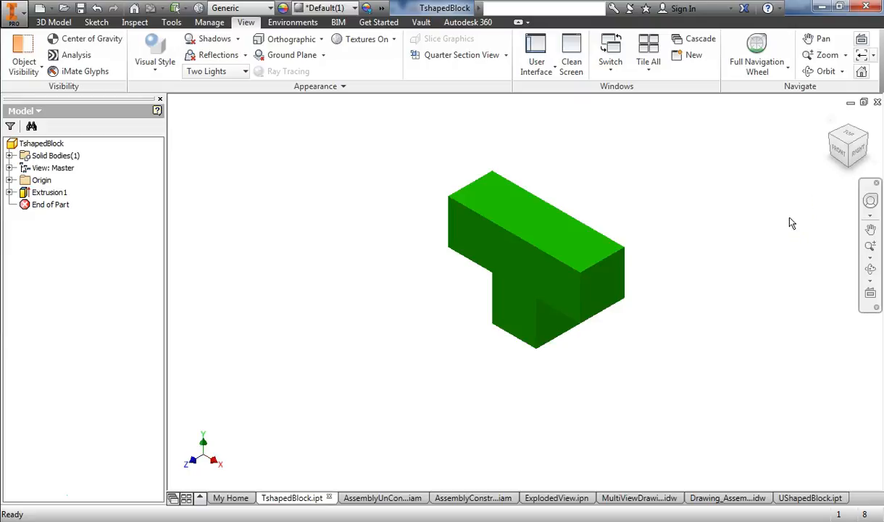
left_click(793, 221)
scroll(798, 222, "up", 3)
scroll(797, 221, "down", 3)
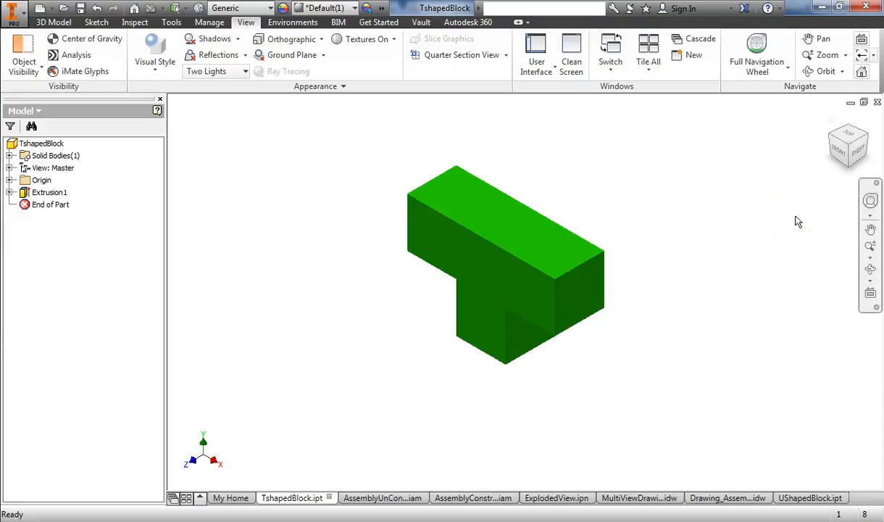
scroll(797, 221, "up", 3)
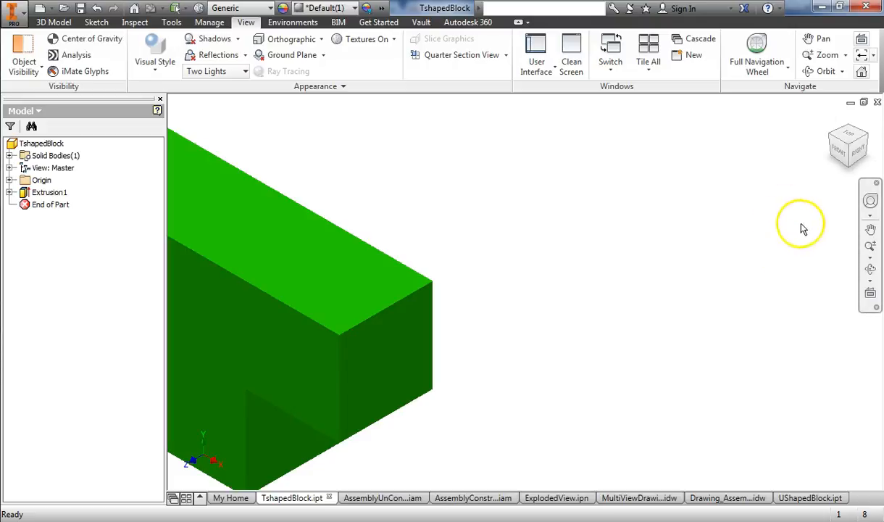
scroll(791, 236, "down", 3)
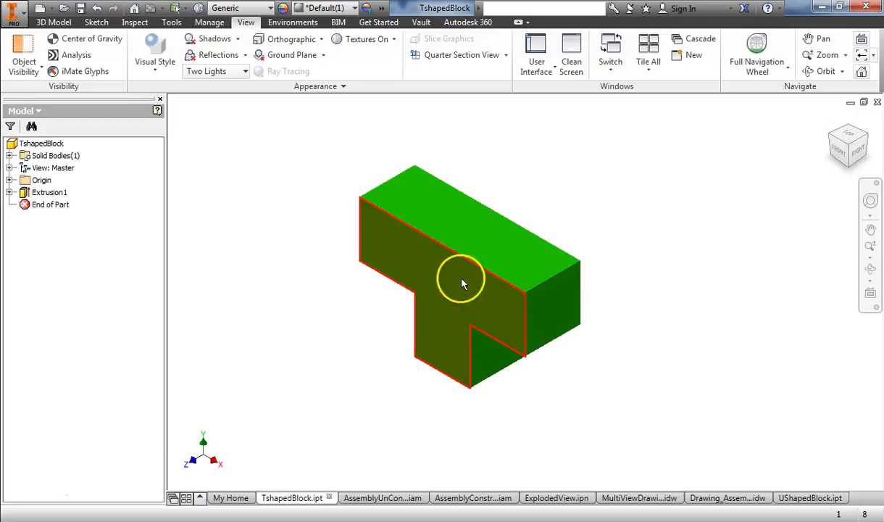
Inspect the block's front face and inner corners by zooming in and out about different focal points on and beside it
scroll(452, 291, "up", 2)
scroll(455, 290, "down", 2)
scroll(453, 290, "up", 2)
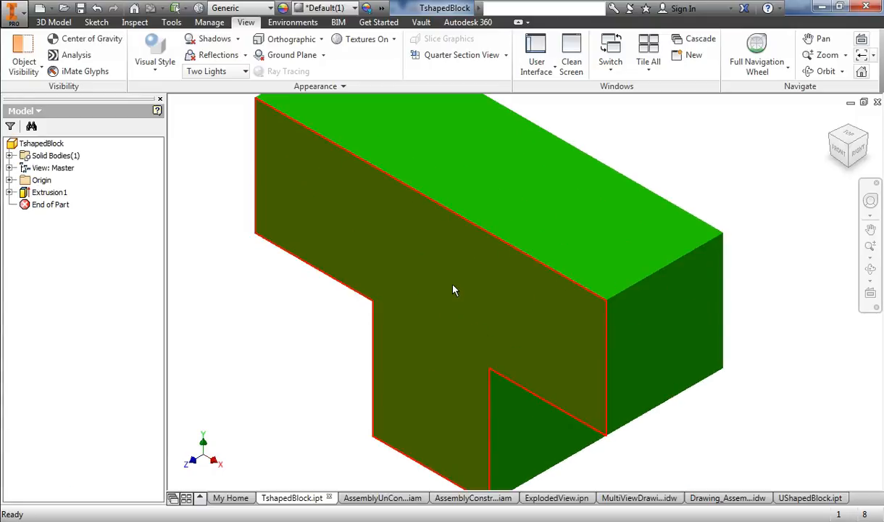
scroll(453, 289, "up", 2)
scroll(453, 290, "down", 3)
left_click(513, 391)
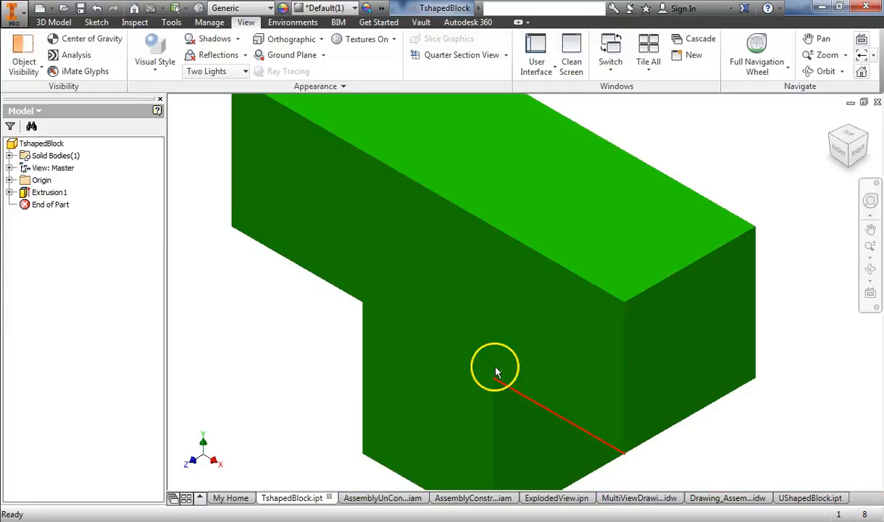
scroll(471, 341, "down", 2)
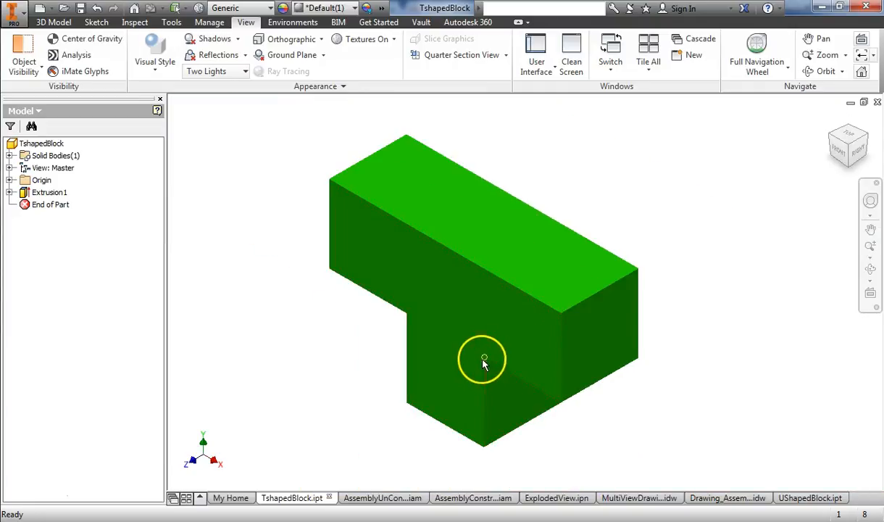
scroll(482, 363, "up", 5)
scroll(482, 354, "up", 2)
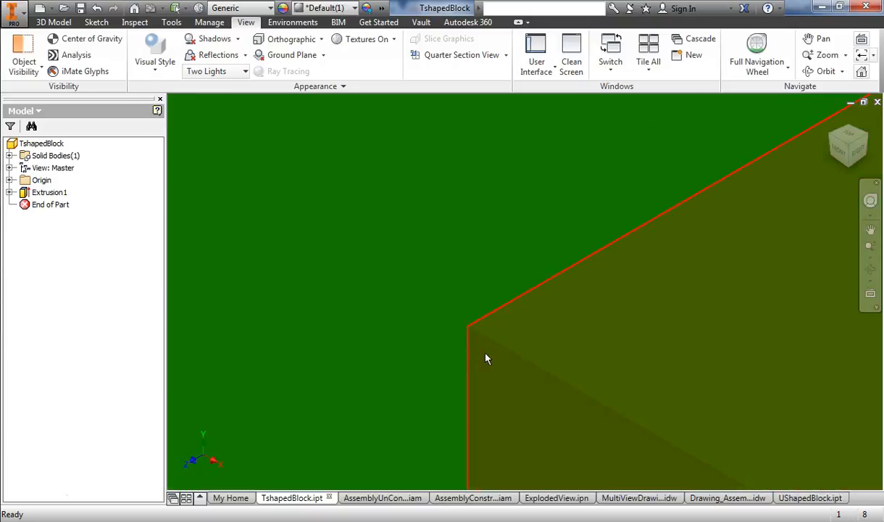
scroll(471, 333, "down", 4)
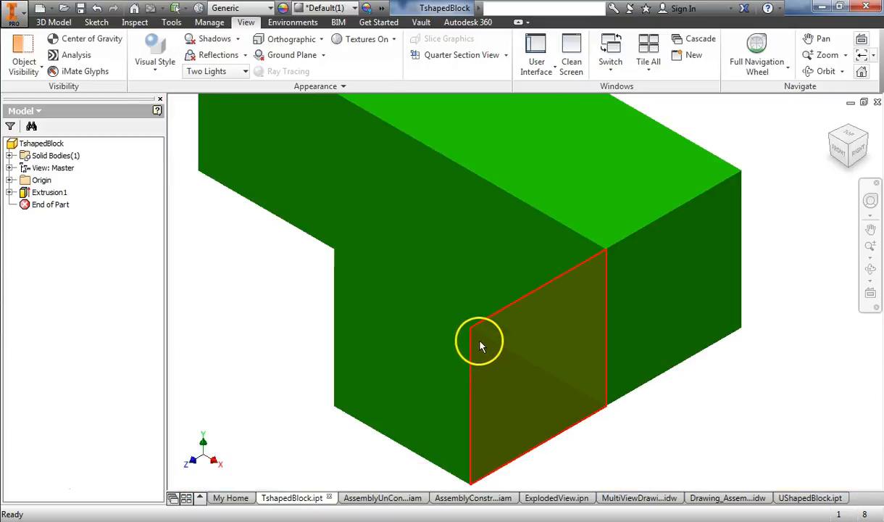
scroll(341, 272, "down", 2)
scroll(330, 274, "up", 5)
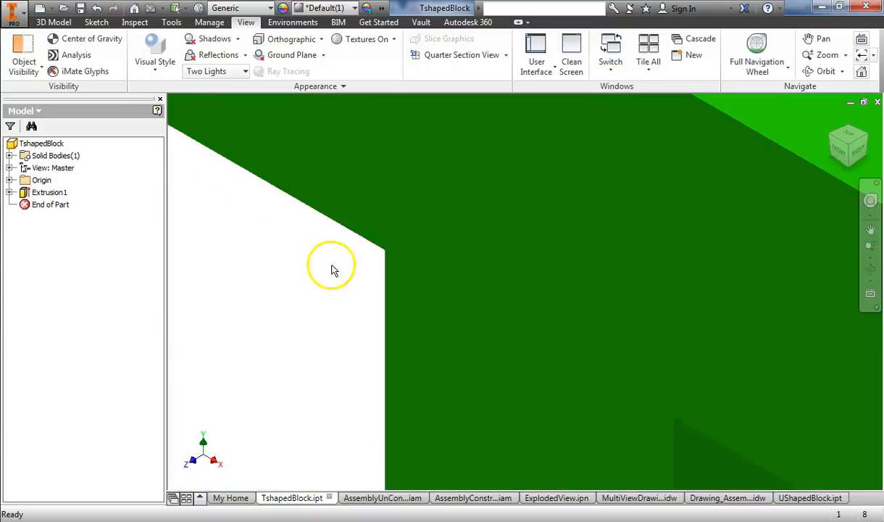
scroll(396, 258, "down", 5)
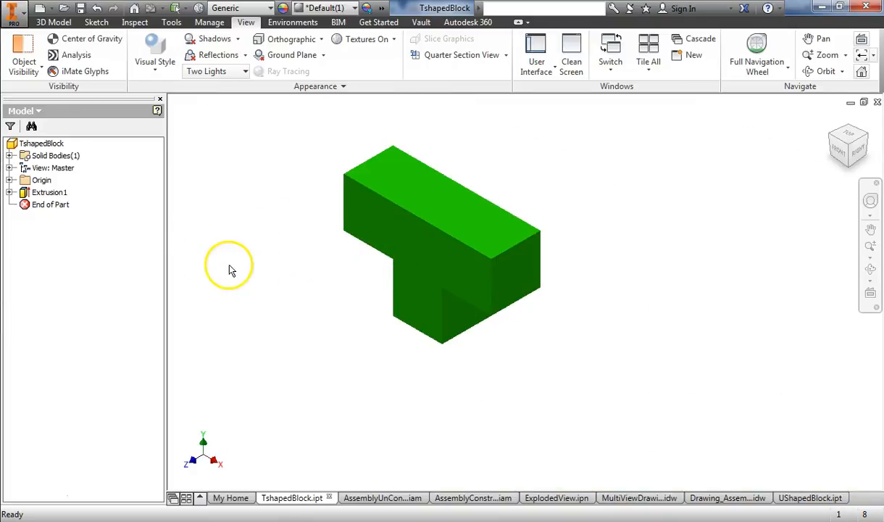
scroll(214, 248, "up", 3)
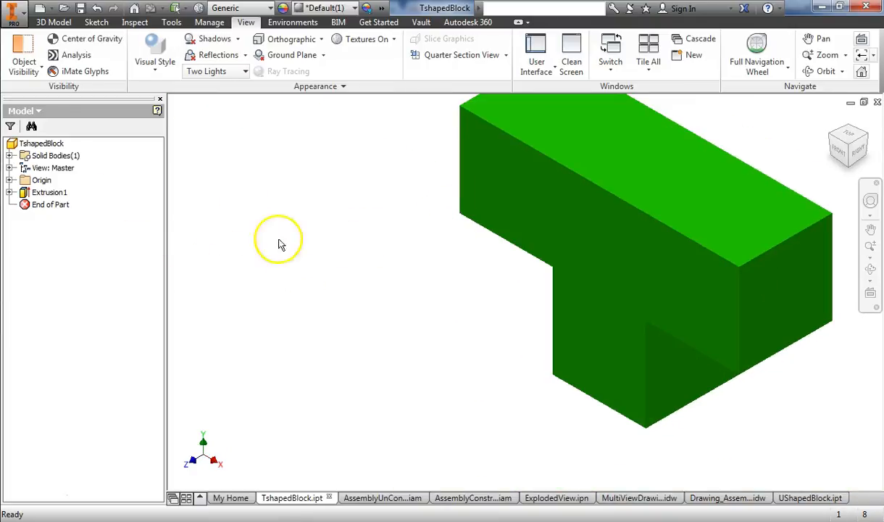
scroll(227, 231, "up", 3)
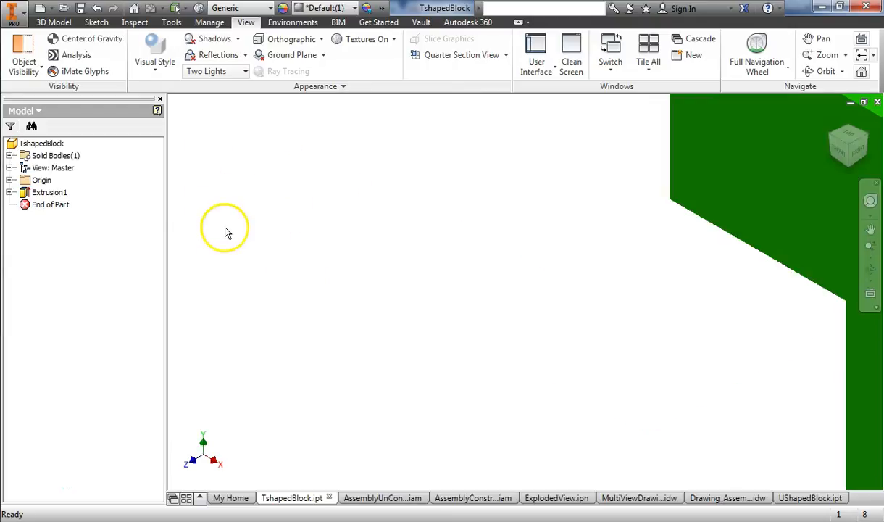
scroll(224, 230, "down", 5)
Pan the T-shaped block aside and zoom out until it appears small in the graphics window
left_click(871, 231)
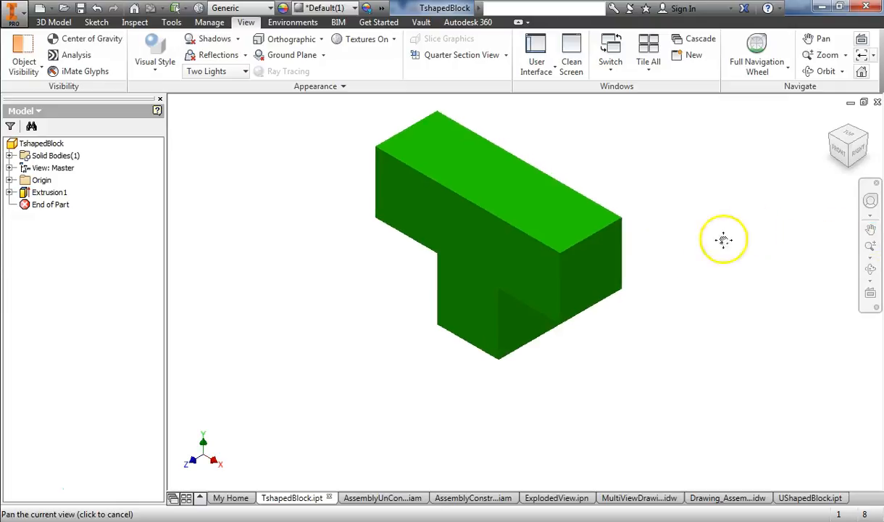
left_click_drag(748, 227, 774, 239)
scroll(652, 253, "down", 5)
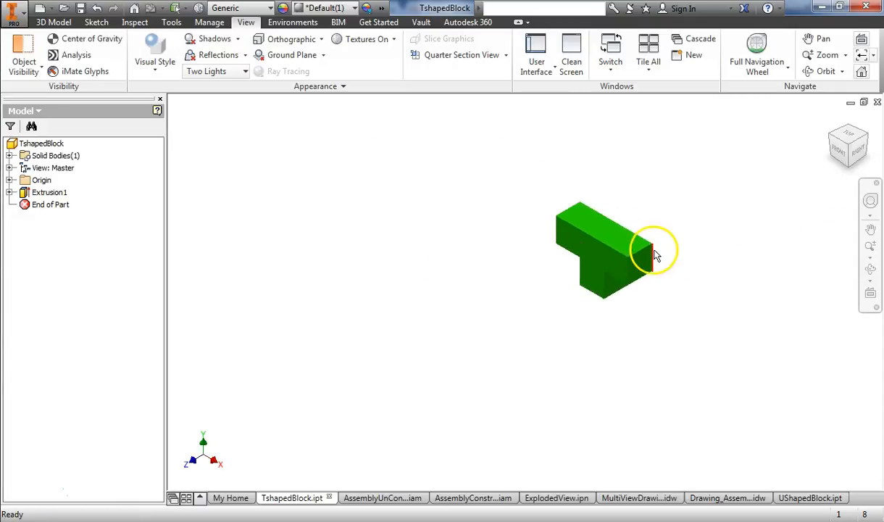
scroll(631, 250, "up", 2)
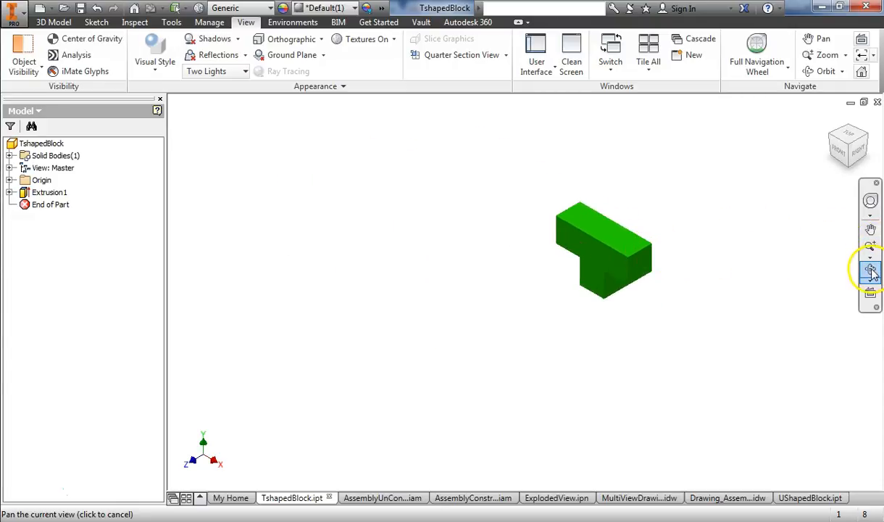
Start Orbit and rotate the T-shaped block freely, then roll it from outside the rotation circle
left_click(870, 270)
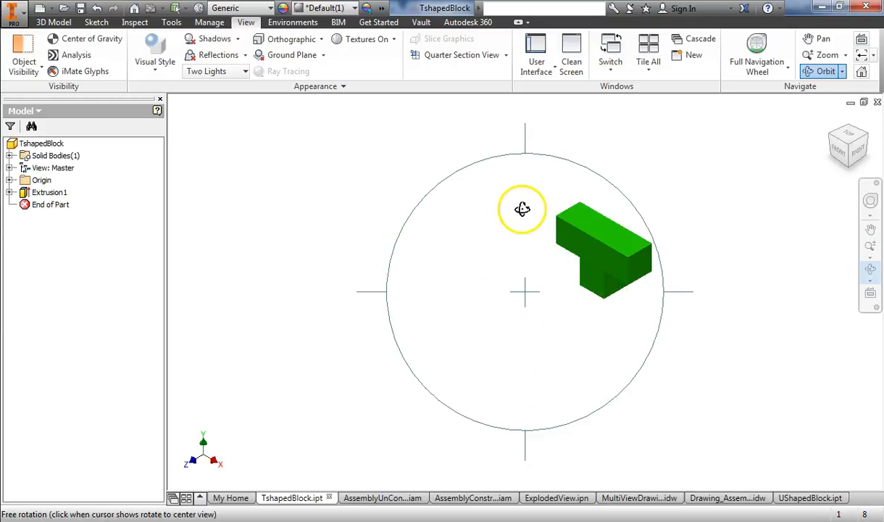
left_click_drag(532, 205, 505, 267)
left_click_drag(552, 229, 495, 226)
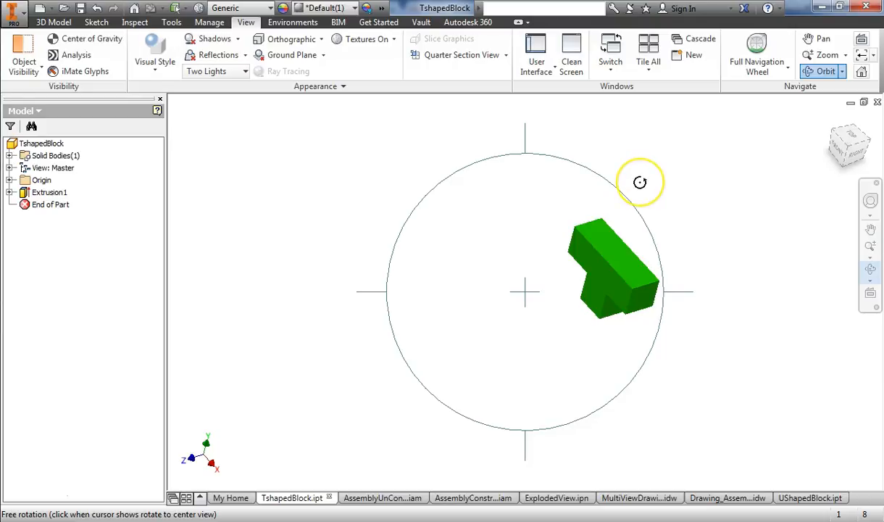
left_click_drag(640, 182, 466, 242)
left_click_drag(605, 348, 601, 193)
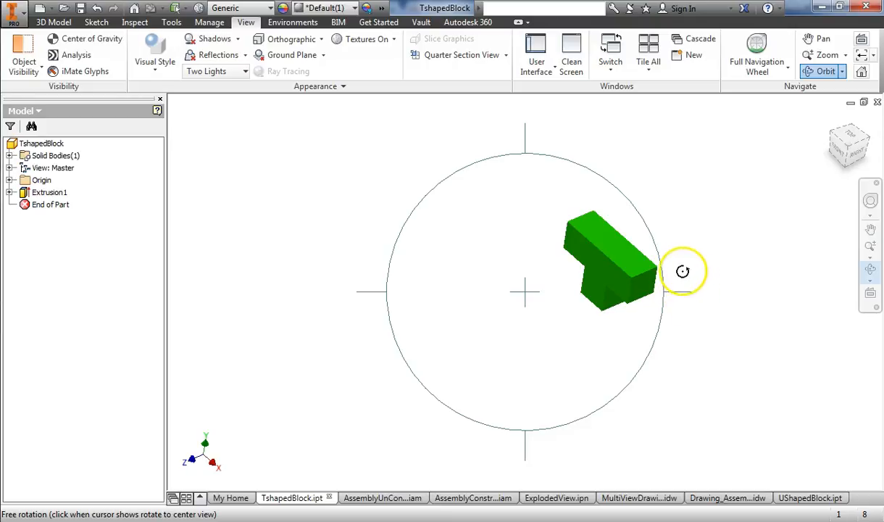
Orbit the block about the vertical and horizontal axes using the handles on the rotation circle
left_click_drag(682, 292, 720, 271)
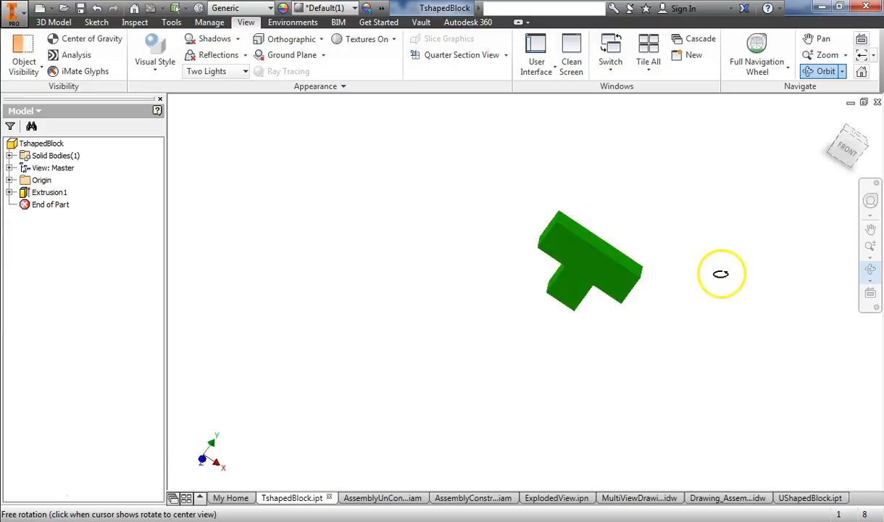
left_click_drag(529, 131, 601, 363)
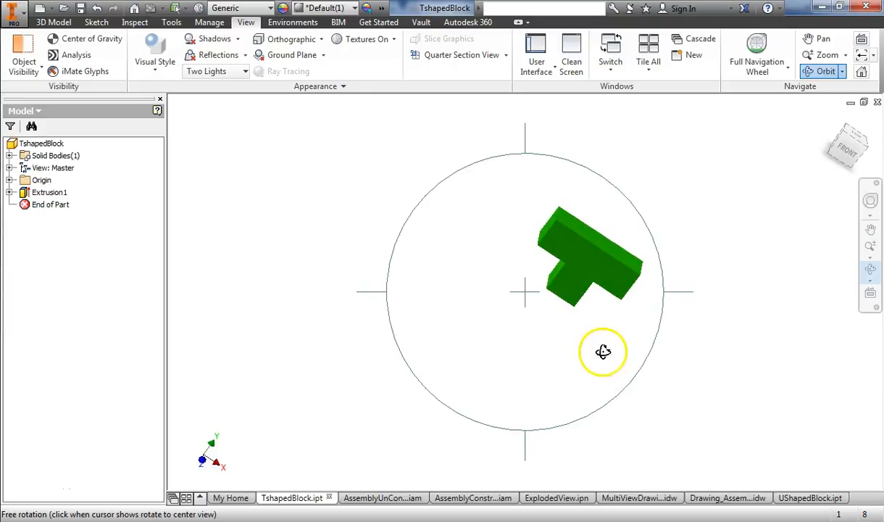
left_click_drag(675, 290, 436, 267)
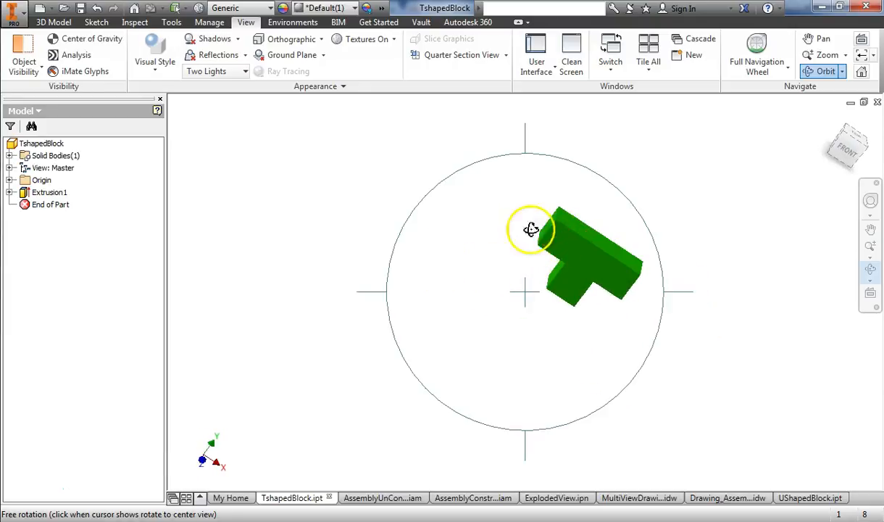
Orbit the block freely towards its front face, shift the view centre away from it and end the Orbit command
left_click_drag(544, 239, 547, 164)
left_click_drag(623, 150, 573, 223)
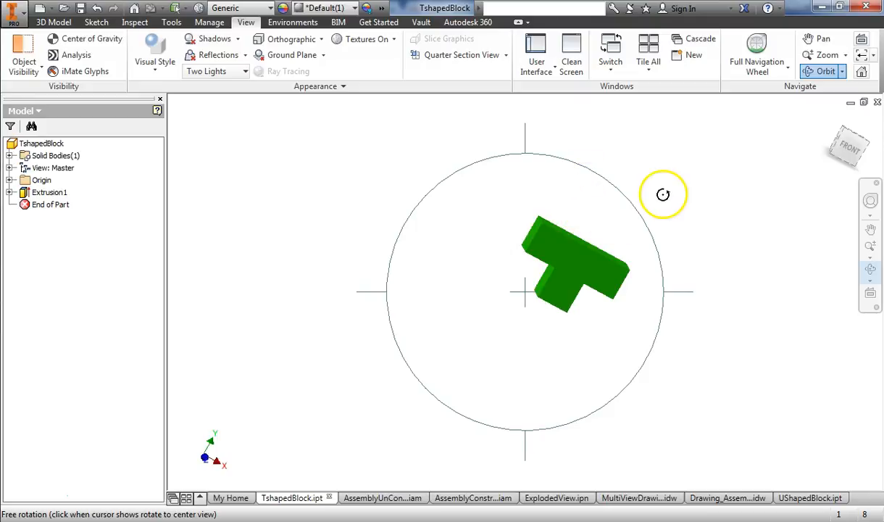
left_click_drag(632, 242, 714, 203)
right_click(715, 205)
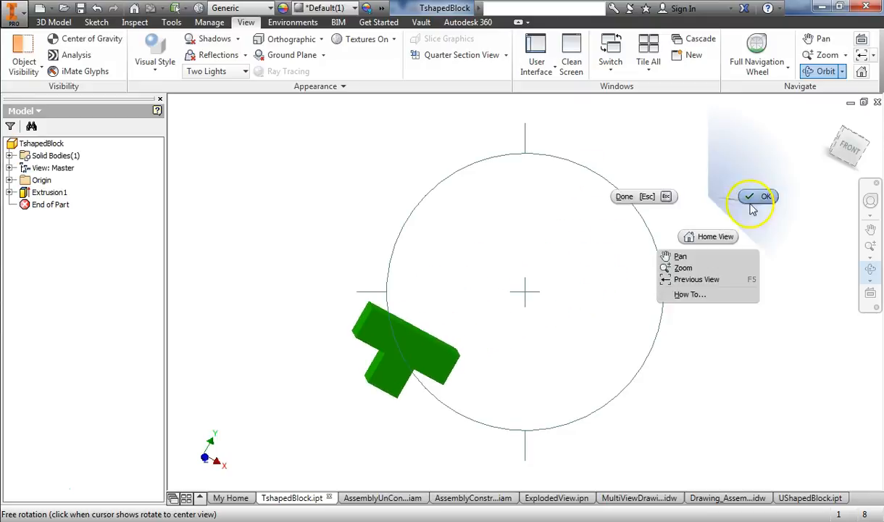
left_click(754, 197)
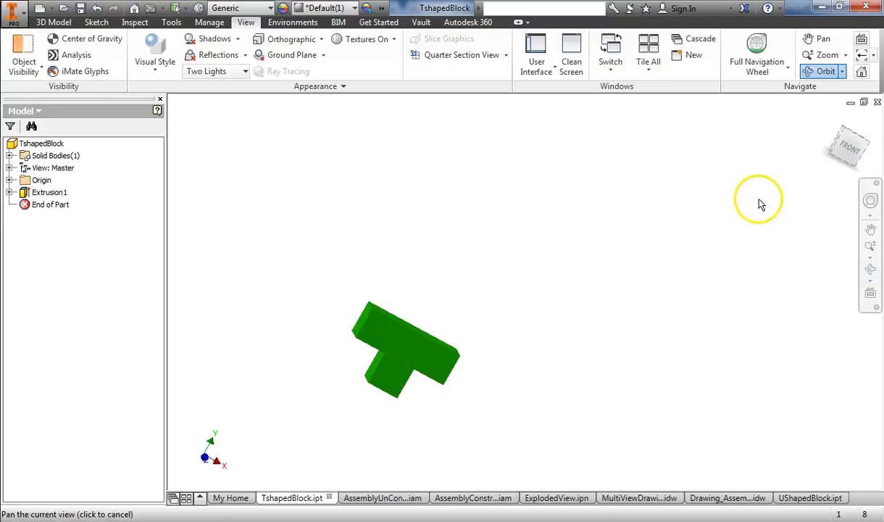
View the block isometrically from the top-front-right corner and step around to the top-back-left corner with the ViewCube
left_click(869, 148)
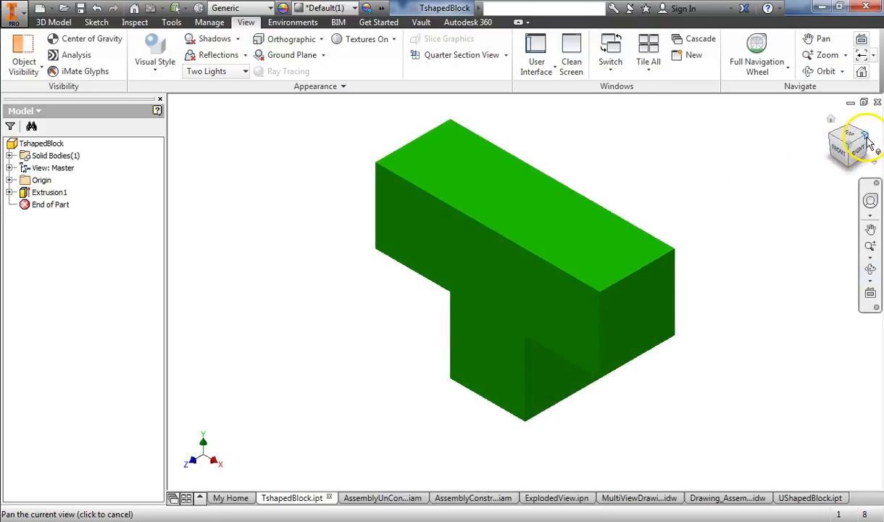
left_click(869, 144)
left_click(869, 145)
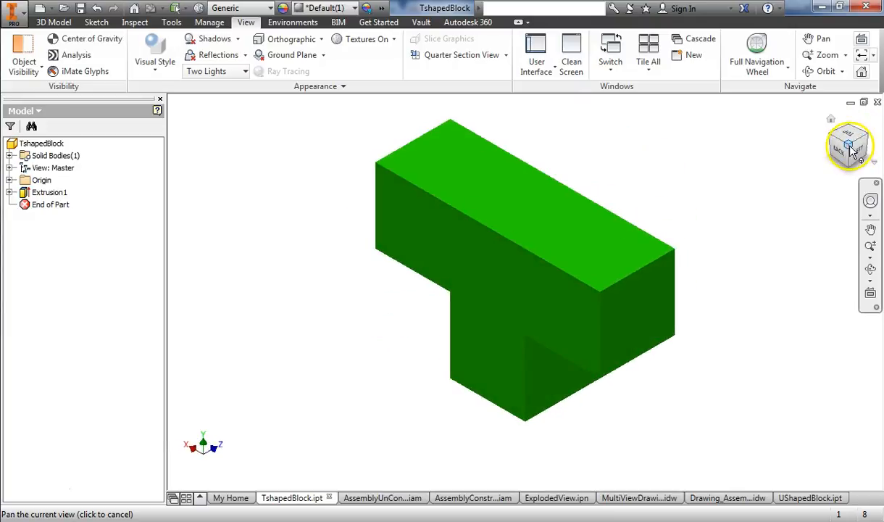
View the block from its top-back edge and Back face, and step around to the top-left-front isometric view with the ViewCube
left_click(843, 146)
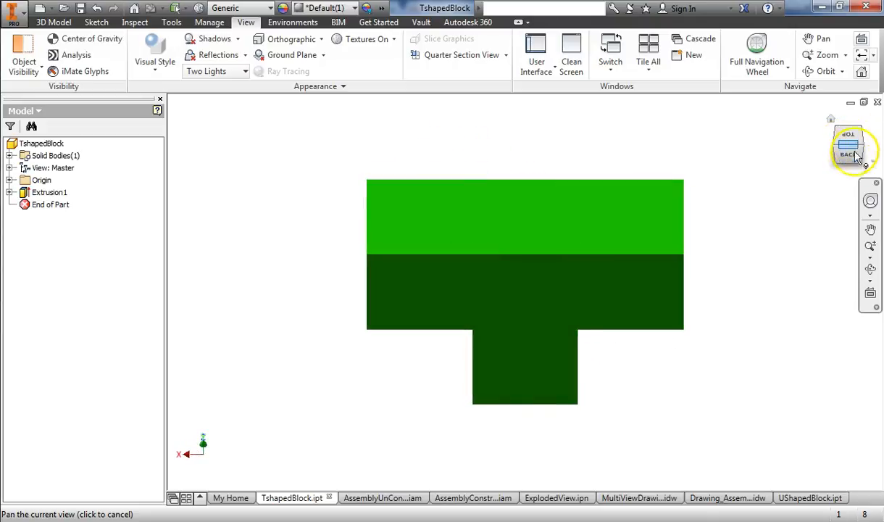
left_click(853, 161)
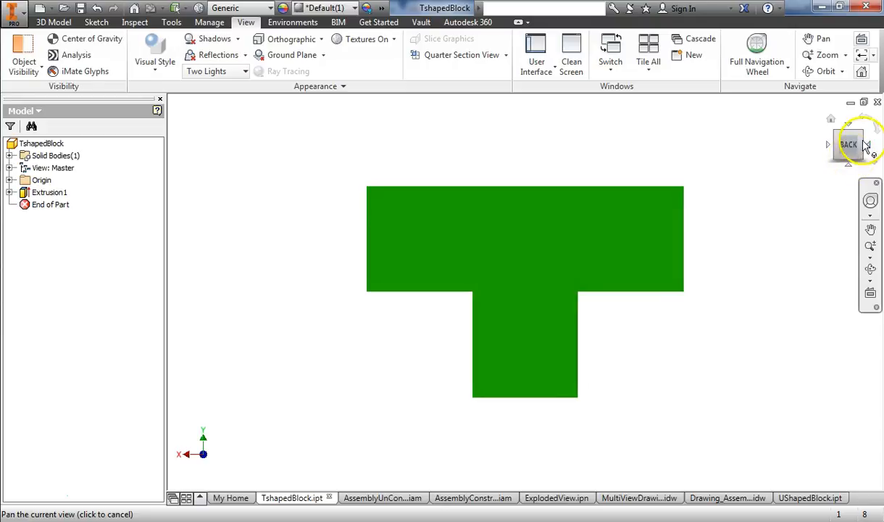
left_click(863, 136)
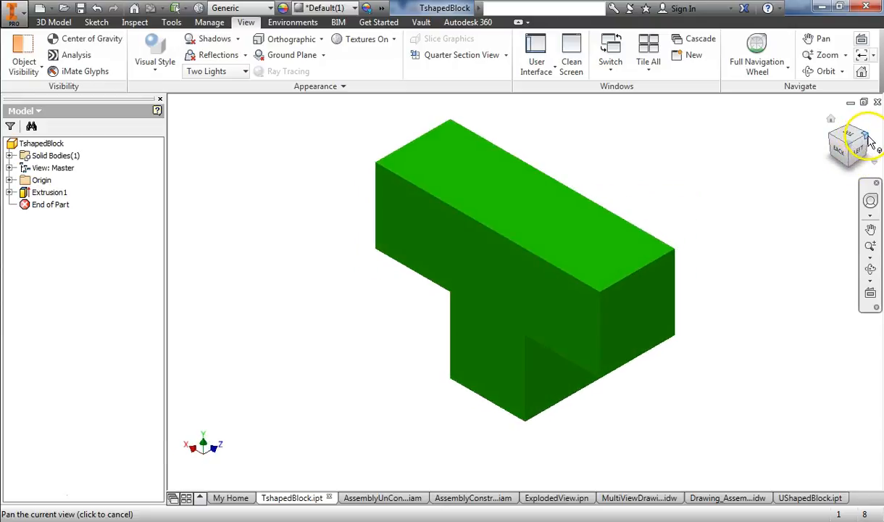
left_click(871, 142)
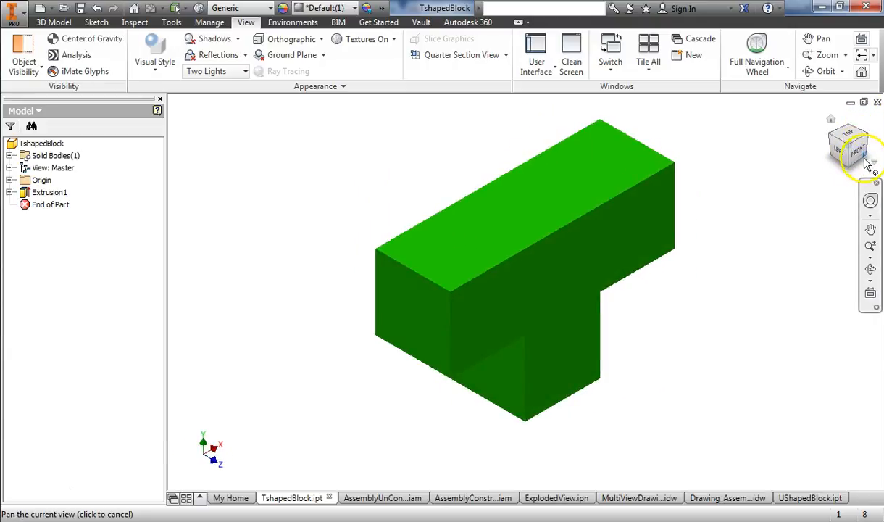
View the block's Front and Right faces, roll the Right view clockwise twice and restore the top-front-right isometric view
left_click(859, 156)
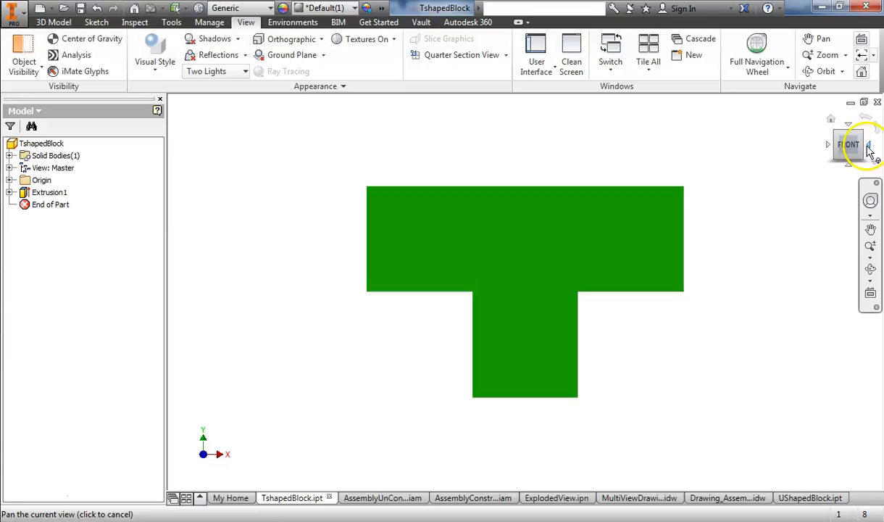
left_click(871, 147)
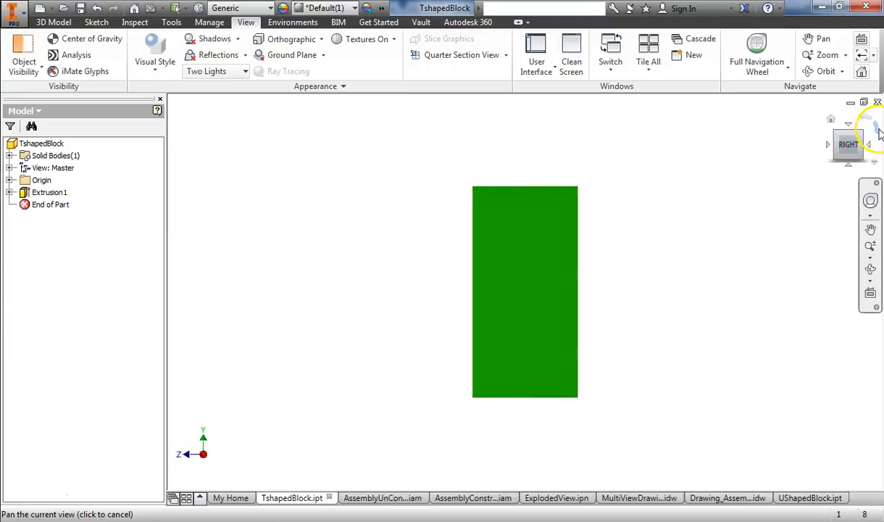
left_click(877, 129)
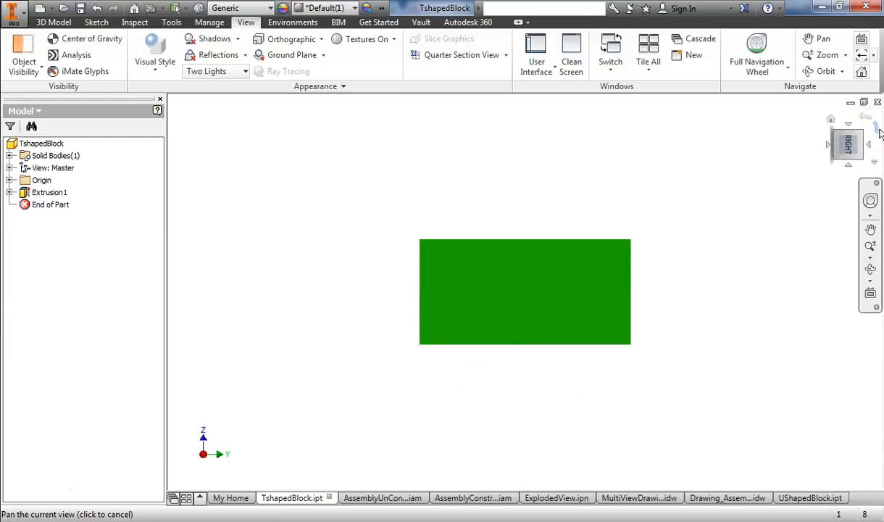
left_click(879, 131)
left_click(848, 149)
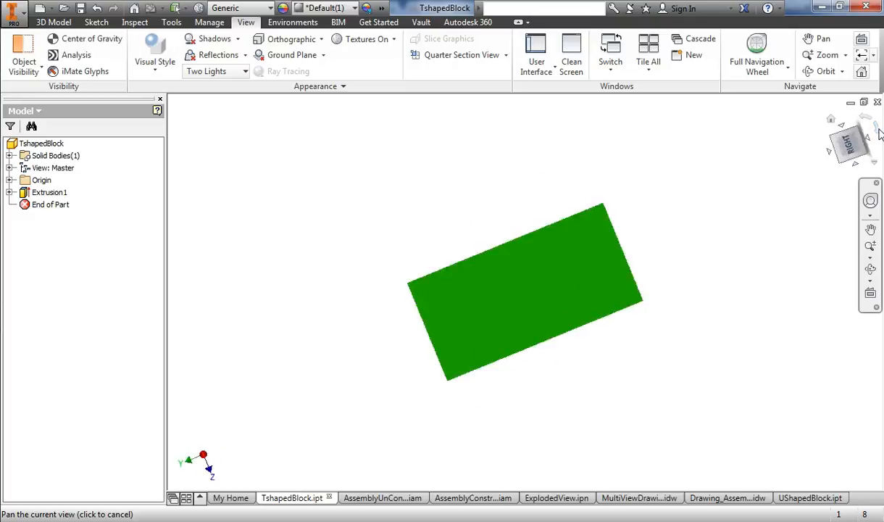
left_click(838, 140)
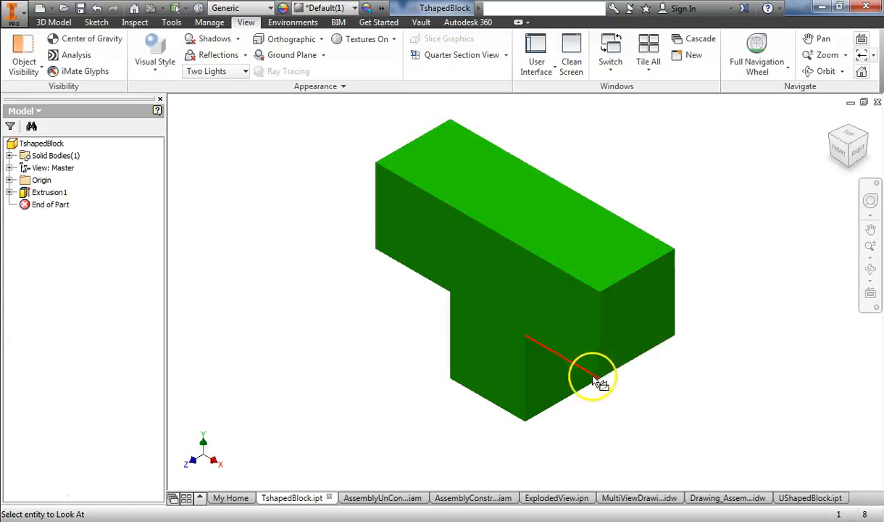
View the block's right face and back face squarely with Look At, restoring an isometric view after each one
left_click(650, 332)
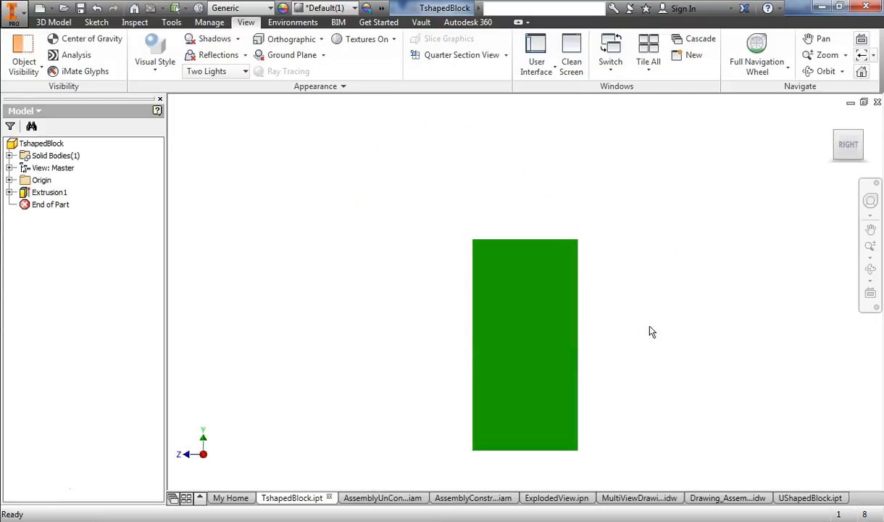
left_click(862, 136)
left_click(870, 293)
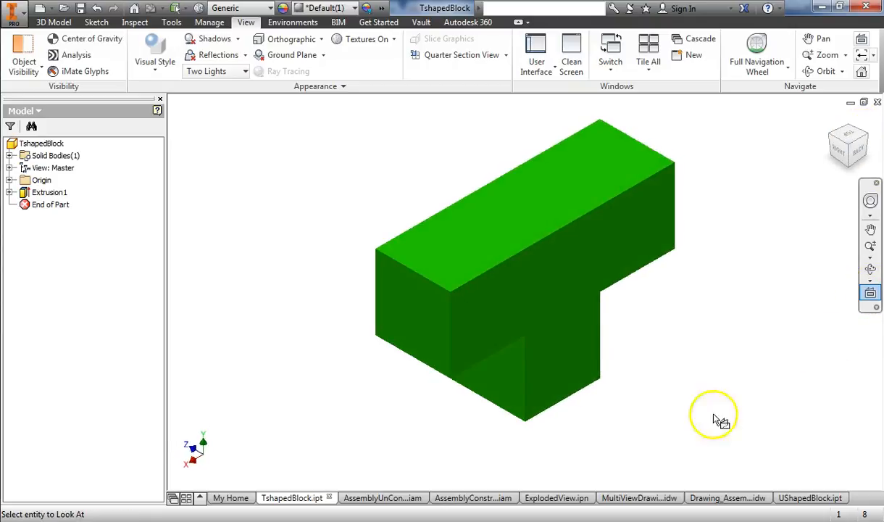
left_click(559, 378)
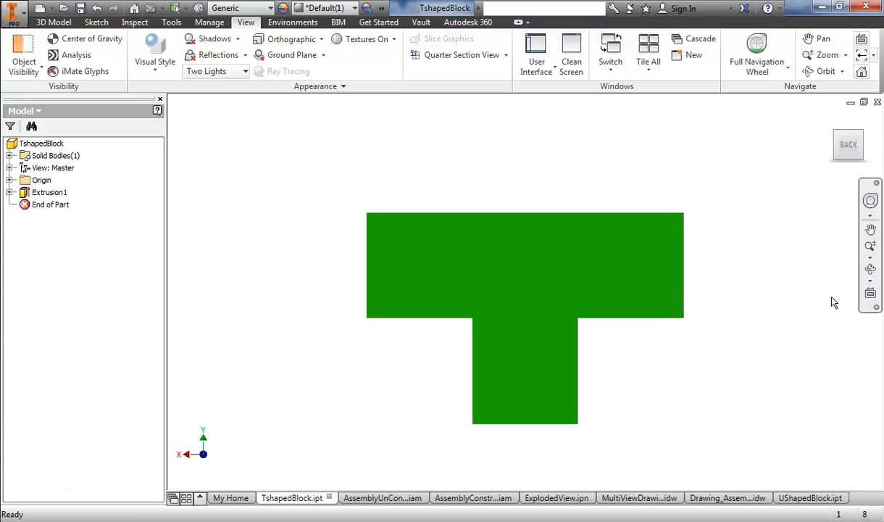
left_click(836, 324)
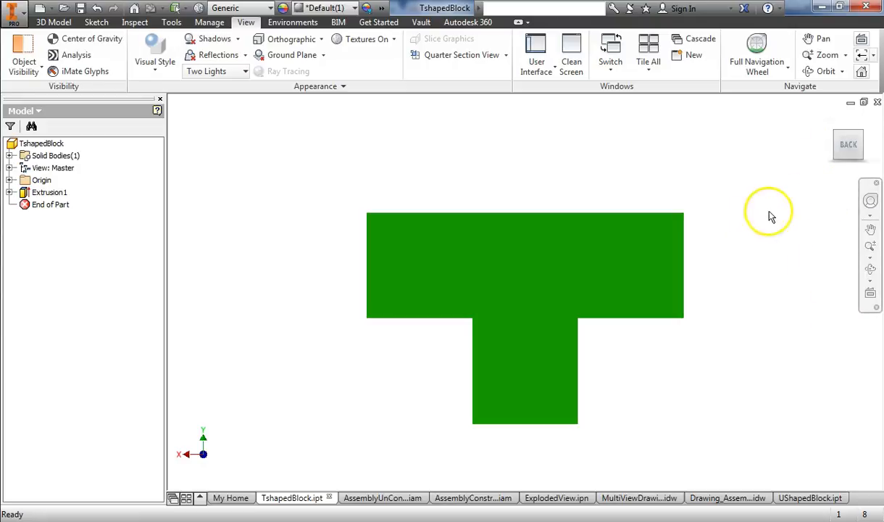
left_click(837, 138)
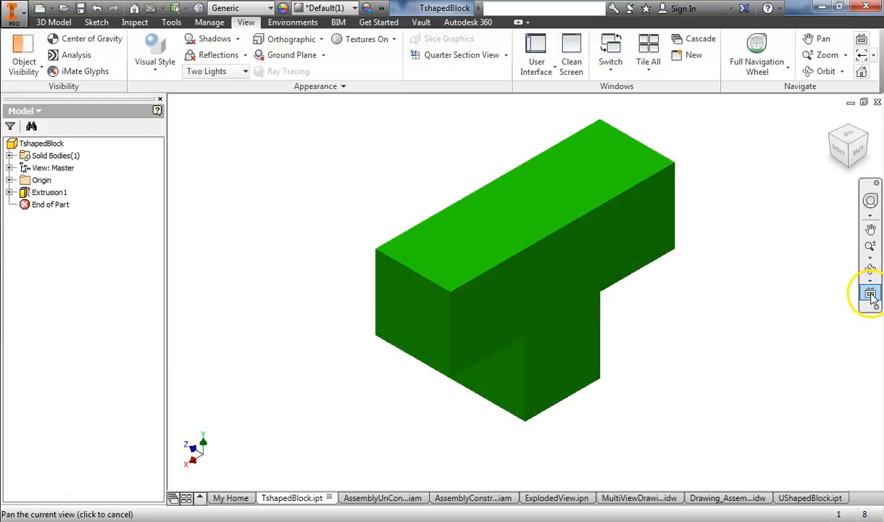
Show the Full Navigation Wheel and use it to pan the block sideways and zoom slightly out
left_click(871, 203)
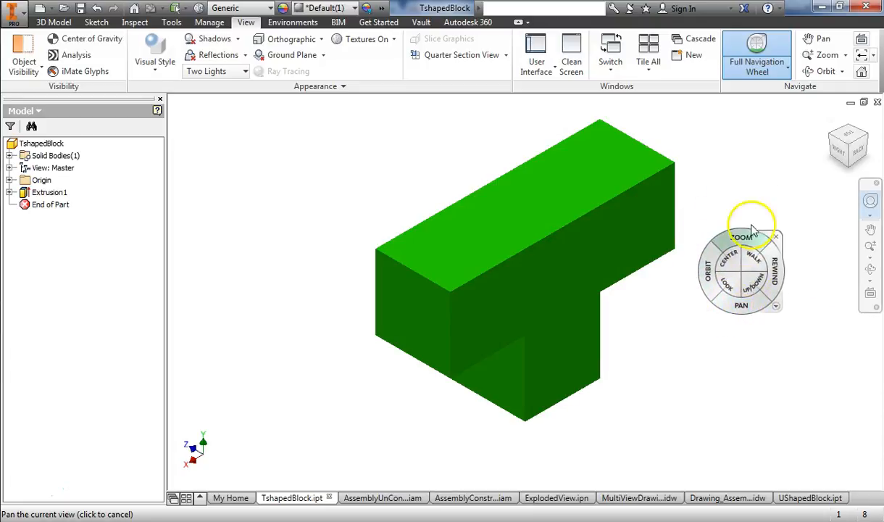
left_click(757, 286)
left_click_drag(757, 286, 718, 292)
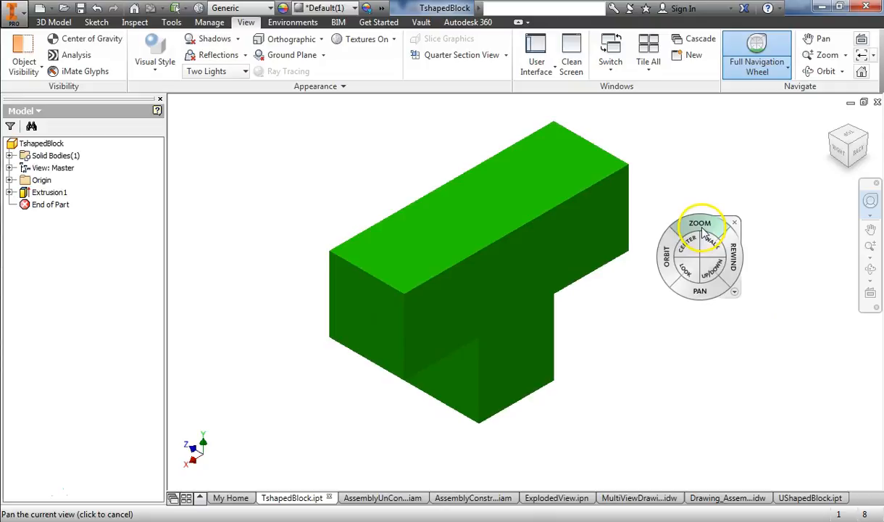
left_click_drag(667, 219, 688, 248)
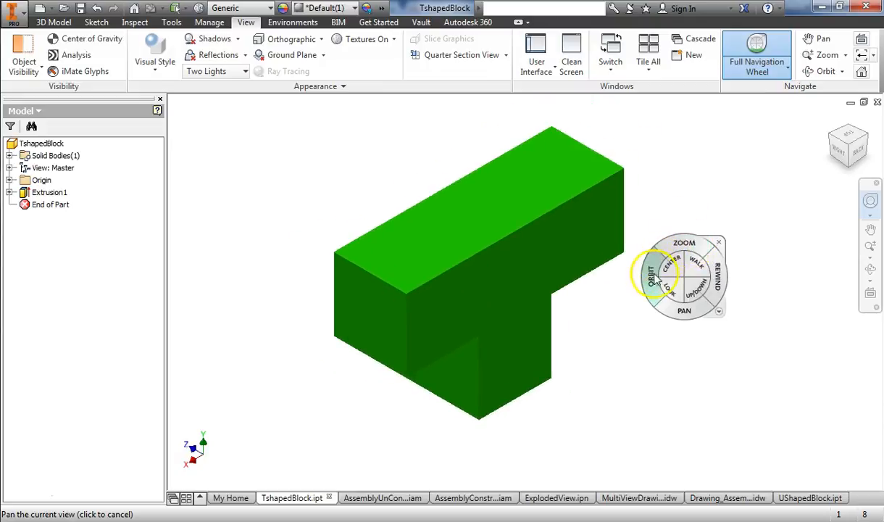
Orbit the block towards its front face with the navigation wheel and rewind to the earlier isometric view
left_click_drag(655, 277, 677, 197)
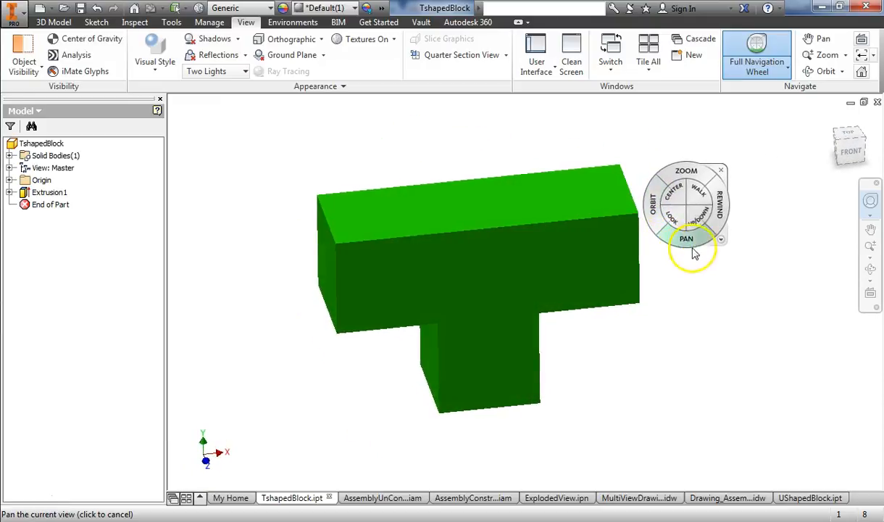
left_click_drag(722, 217, 490, 219)
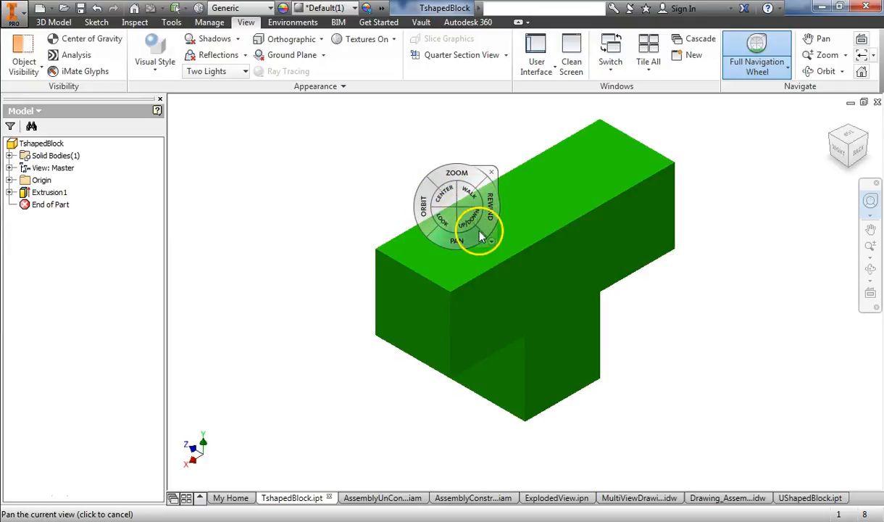
Shift the viewpoint on the block with the navigation wheel's inner-ring tools, including Look, and close the wheel
mouse_move(527, 419)
left_mouse_down()
mouse_move(608, 448)
mouse_move(417, 413)
mouse_move(508, 401)
mouse_move(524, 358)
mouse_move(530, 419)
mouse_move(579, 415)
mouse_move(462, 408)
mouse_move(509, 375)
mouse_move(576, 300)
mouse_move(592, 309)
mouse_move(589, 300)
left_mouse_up()
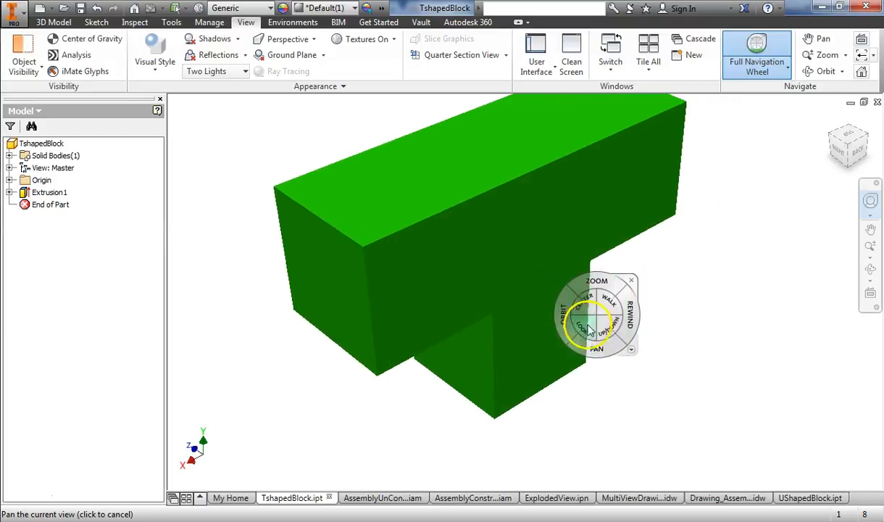
left_click_drag(582, 334, 575, 364)
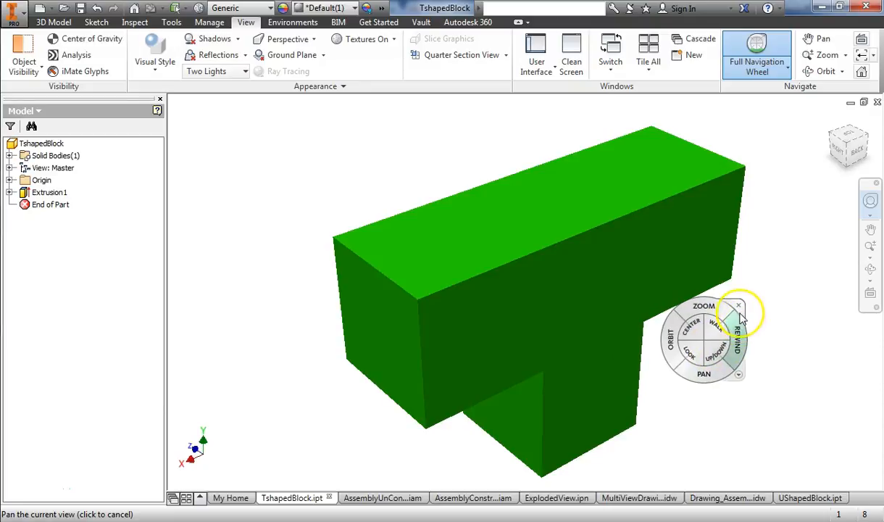
left_click(738, 306)
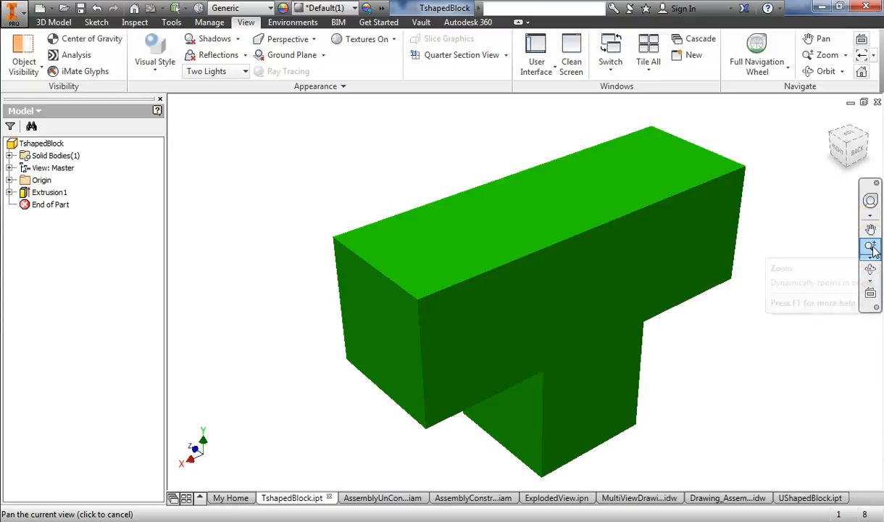
View the block's back face squarely with Look At and return to the top-right-back corner view
left_click(853, 257)
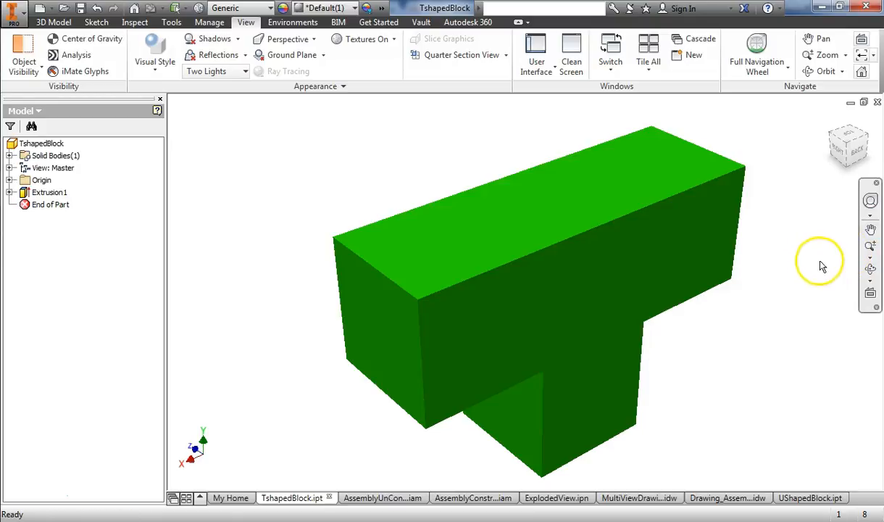
left_click(870, 270)
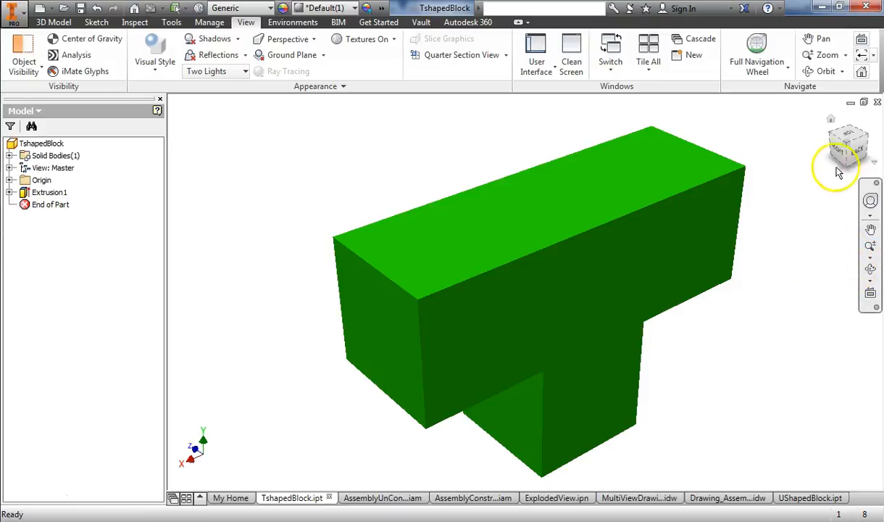
left_click(871, 299)
left_click(602, 271)
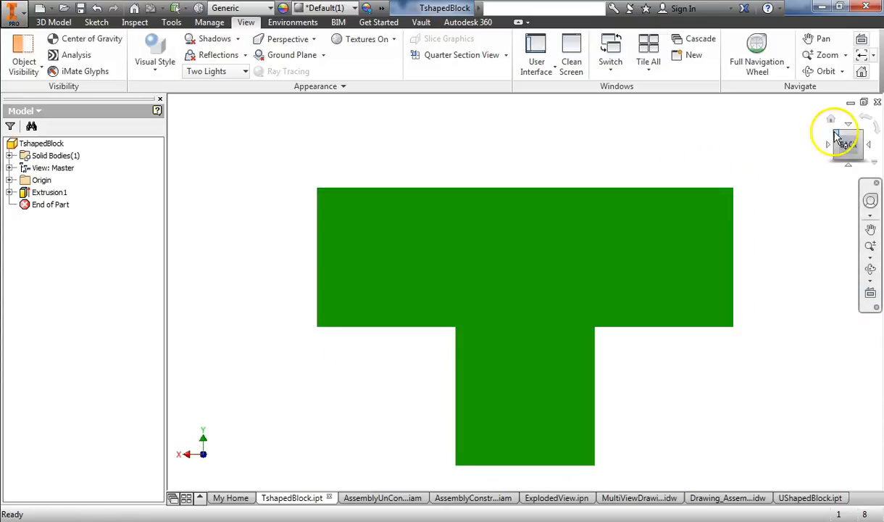
left_click(838, 138)
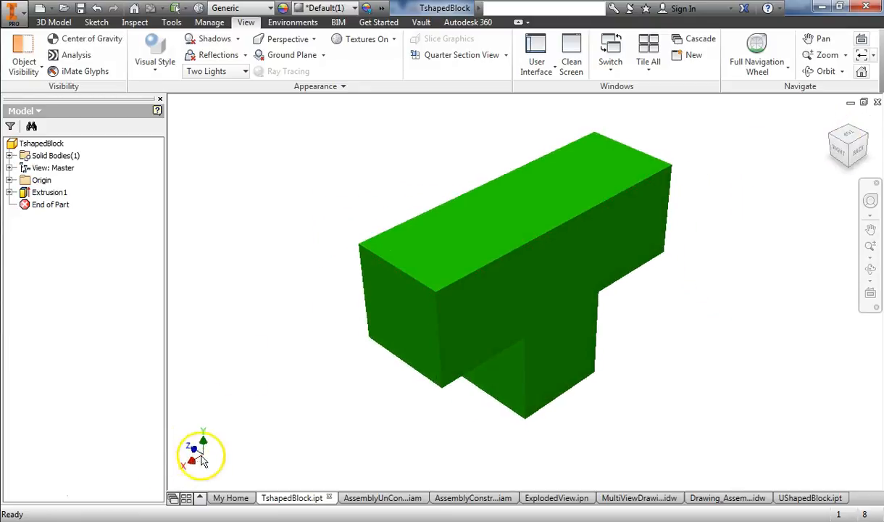